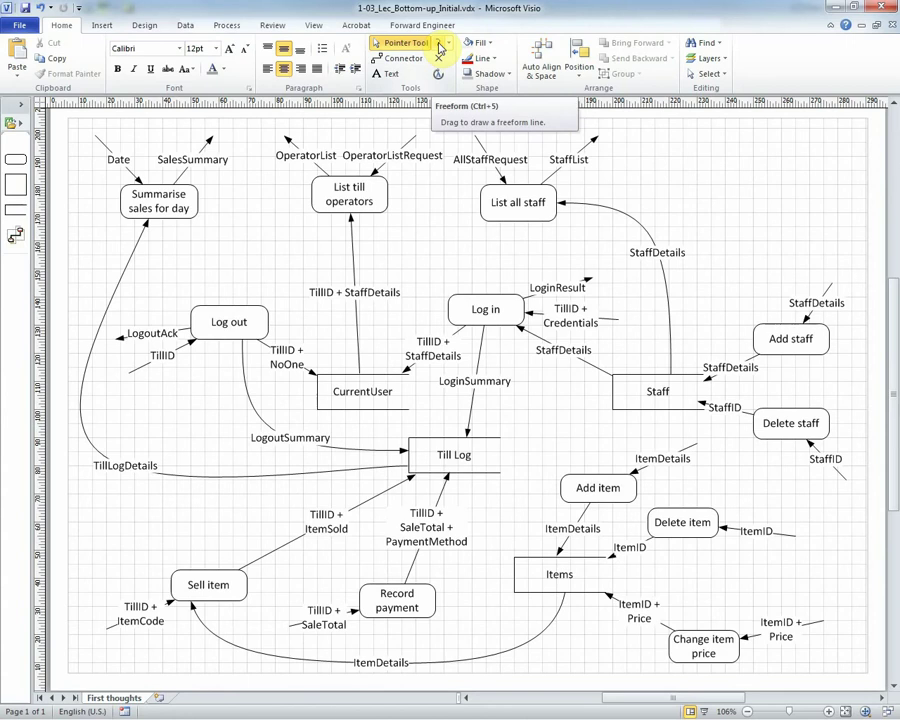
Draw a closed freeform loop, about 191 by 43 mm, around the processes Summarise sales for day, List till operators and List all staff.
click(440, 47)
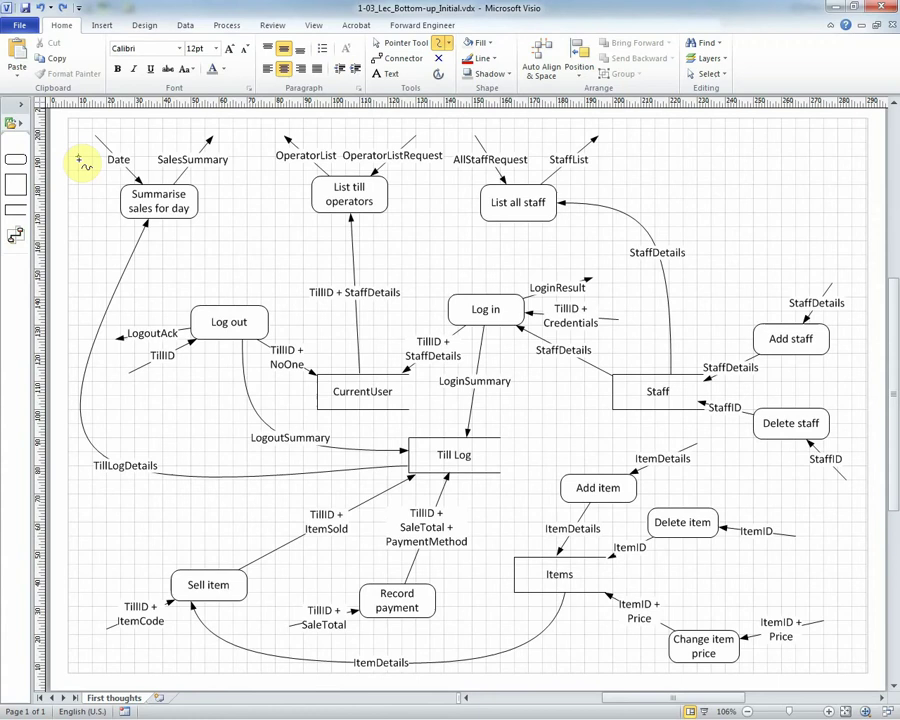
drag(78, 158, 141, 156)
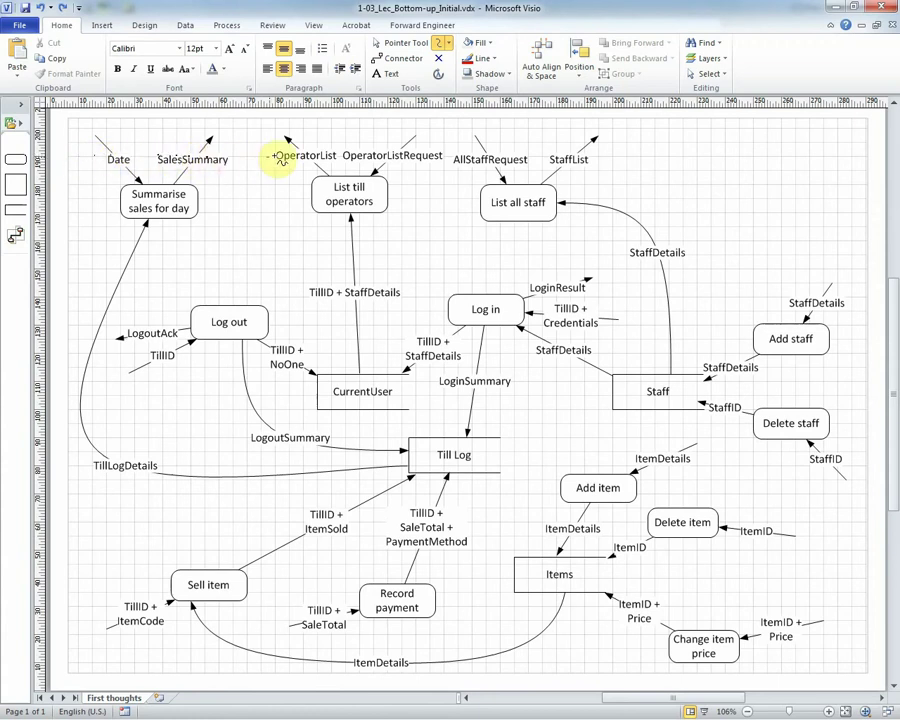
mouse_move(277, 158)
mouse_down()
mouse_move(427, 149)
mouse_move(592, 159)
mouse_up()
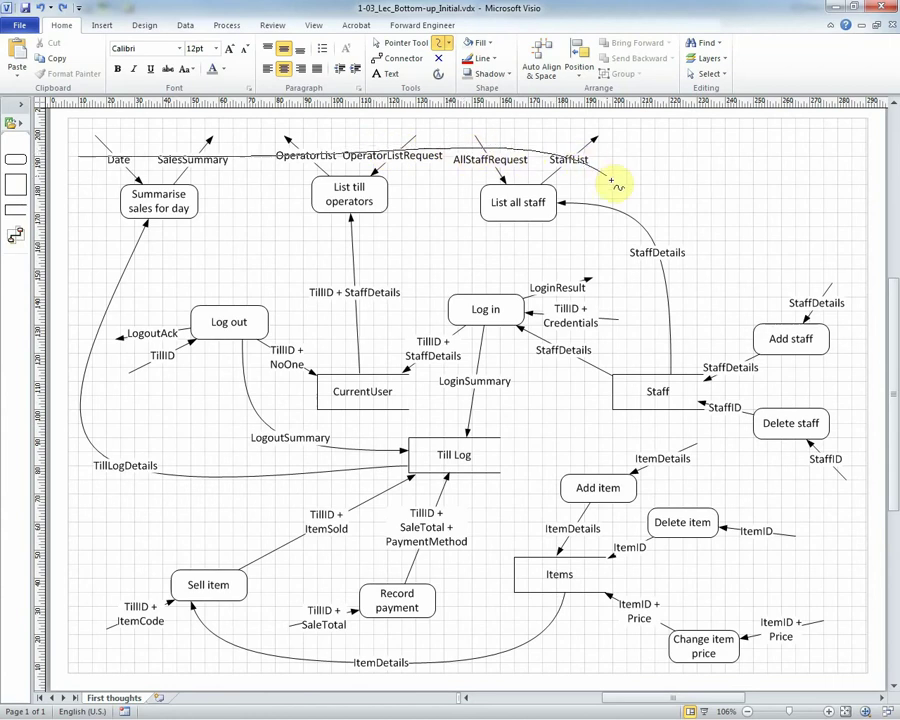
mouse_move(598, 236)
mouse_down()
mouse_move(172, 268)
mouse_move(122, 252)
mouse_move(79, 157)
mouse_up()
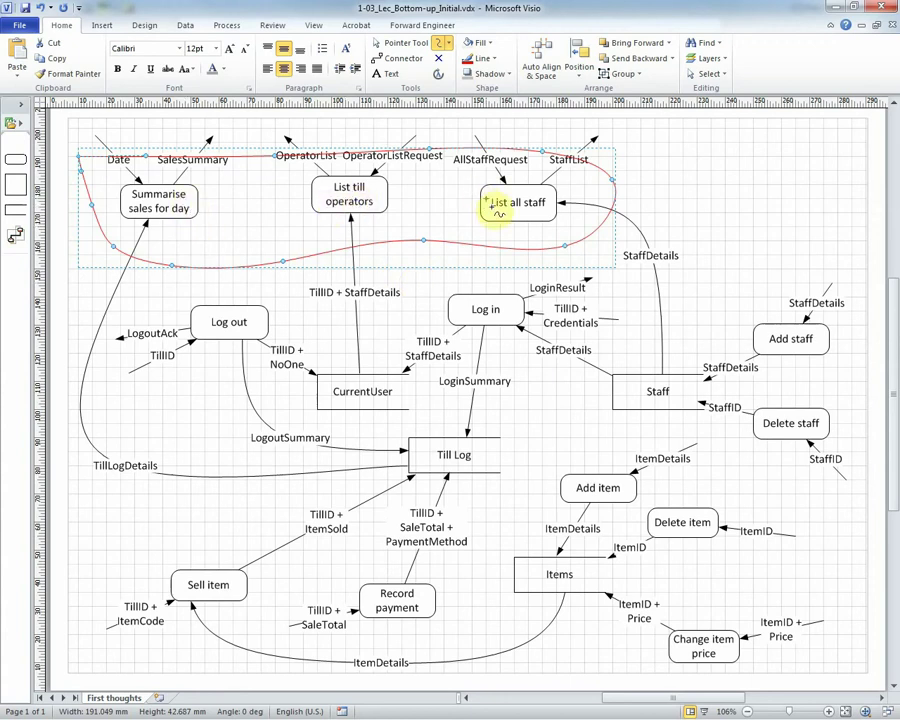
Draw a freeform loop, about 107 by 134 mm, around Add staff, Delete staff, Add item, Delete item and Change item price.
mouse_move(758, 303)
mouse_down()
mouse_move(784, 296)
mouse_move(848, 320)
mouse_move(852, 420)
mouse_move(844, 448)
mouse_move(804, 496)
mouse_move(762, 524)
mouse_move(755, 594)
mouse_move(780, 647)
mouse_move(752, 672)
mouse_move(689, 673)
mouse_move(639, 657)
mouse_move(651, 576)
mouse_move(629, 534)
mouse_move(573, 528)
mouse_move(557, 460)
mouse_move(619, 446)
mouse_move(697, 478)
mouse_move(735, 424)
mouse_move(745, 336)
mouse_up()
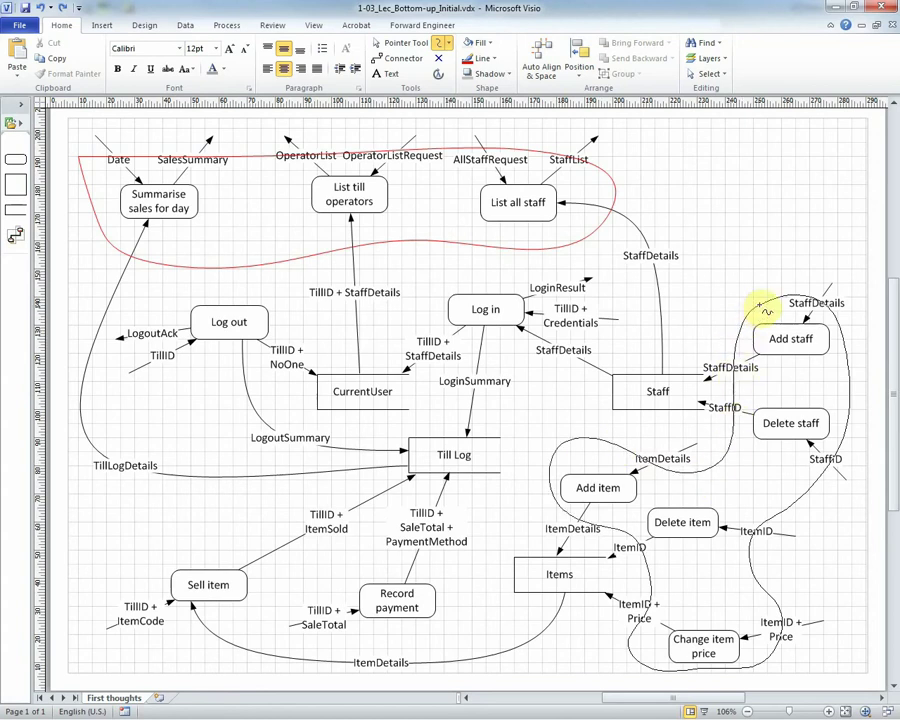
click(765, 308)
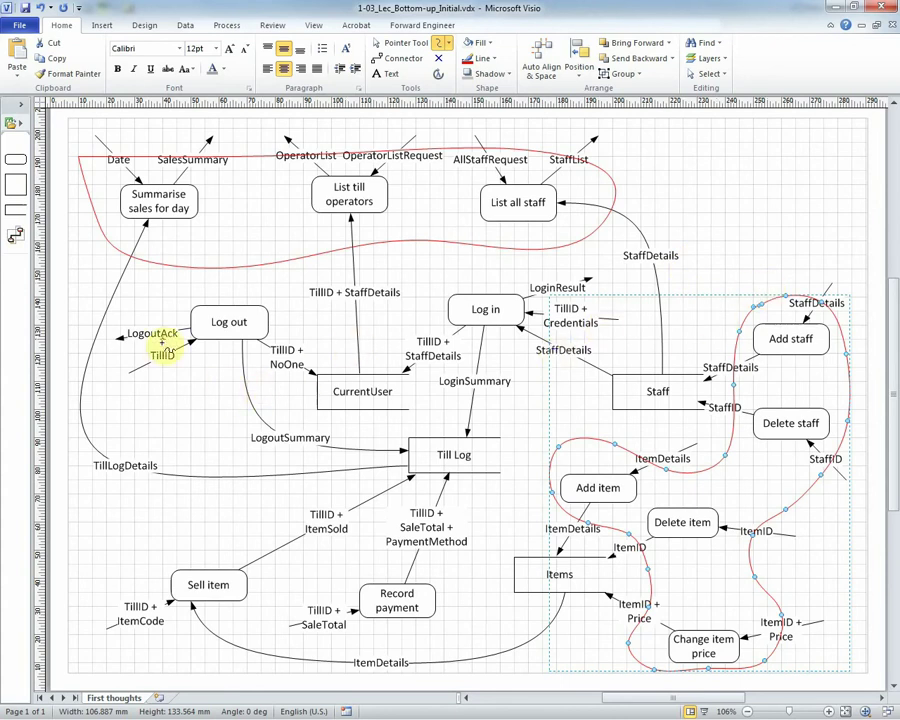
Draw a freeform loop, about 146 by 38 mm, around Log out and Log in, and another around Sell item and Record payment.
mouse_move(154, 316)
mouse_down()
mouse_move(146, 318)
mouse_move(173, 362)
mouse_move(316, 345)
mouse_move(526, 364)
mouse_up()
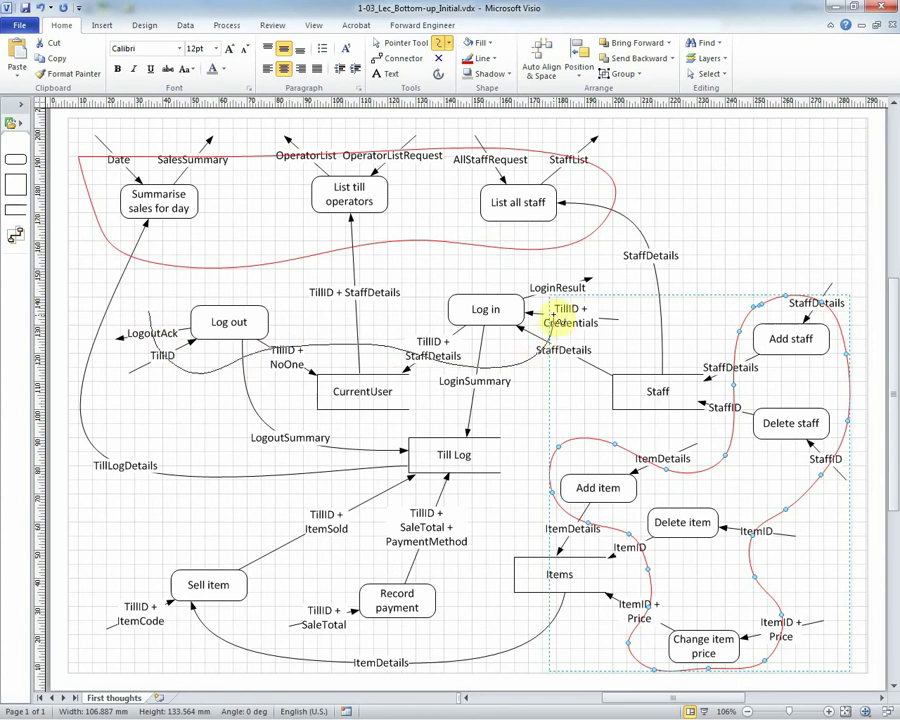
mouse_move(418, 271)
mouse_down()
mouse_move(342, 291)
mouse_move(353, 283)
mouse_move(228, 279)
mouse_move(147, 314)
mouse_up()
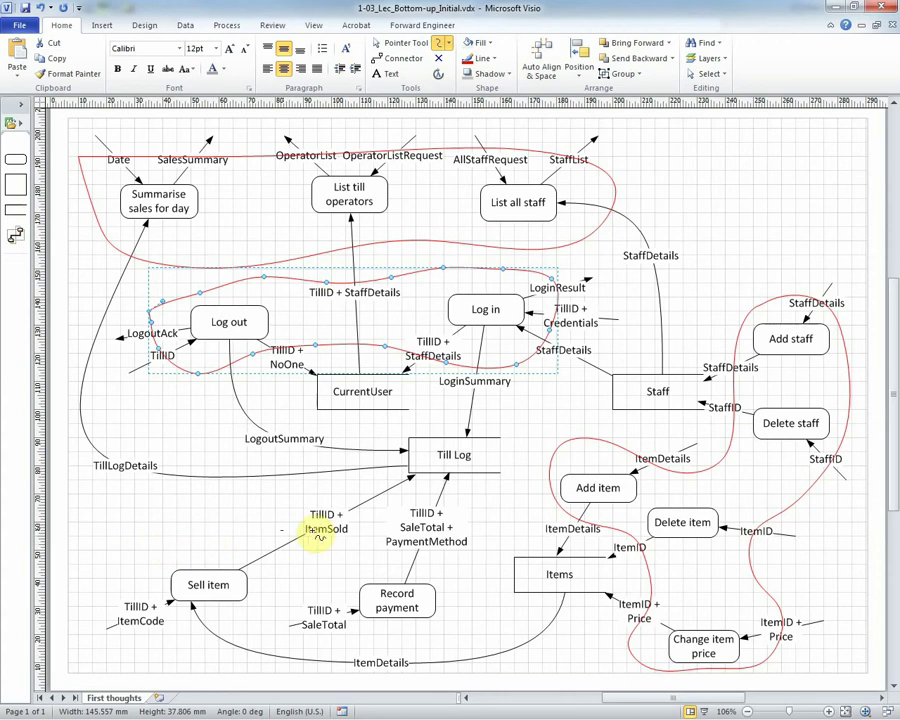
mouse_move(418, 546)
mouse_down()
mouse_move(462, 612)
mouse_move(464, 649)
mouse_move(342, 657)
mouse_move(268, 607)
mouse_move(221, 631)
mouse_move(133, 607)
mouse_move(133, 567)
mouse_move(148, 536)
mouse_up()
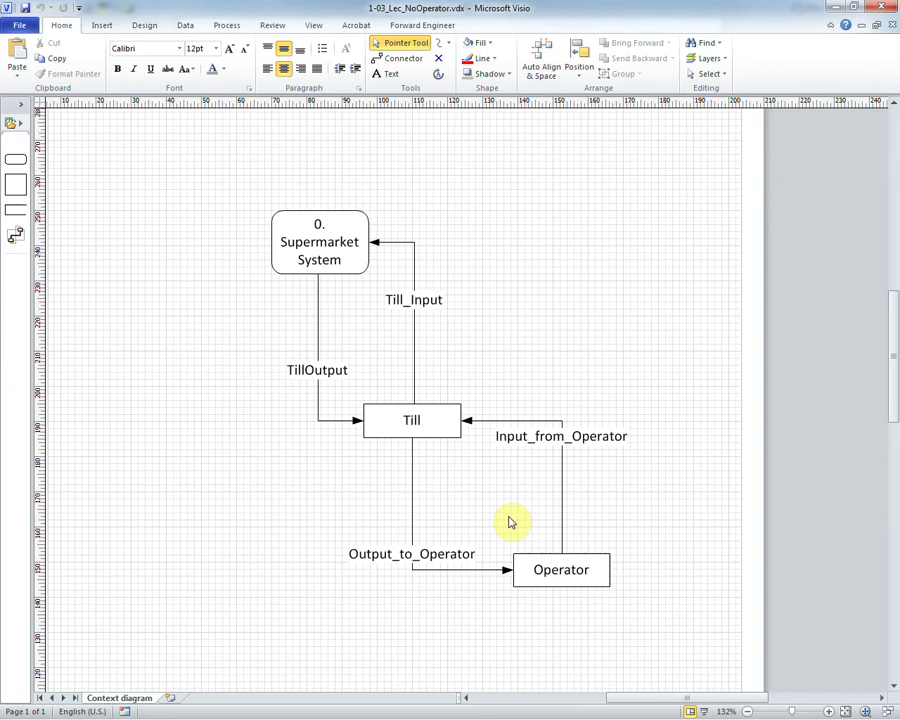
Delete the Operator entity together with its Input_from_Operator and Output_to_Operator flows from the 1-03_Lec_NoOperator.vdx context diagram.
click(561, 569)
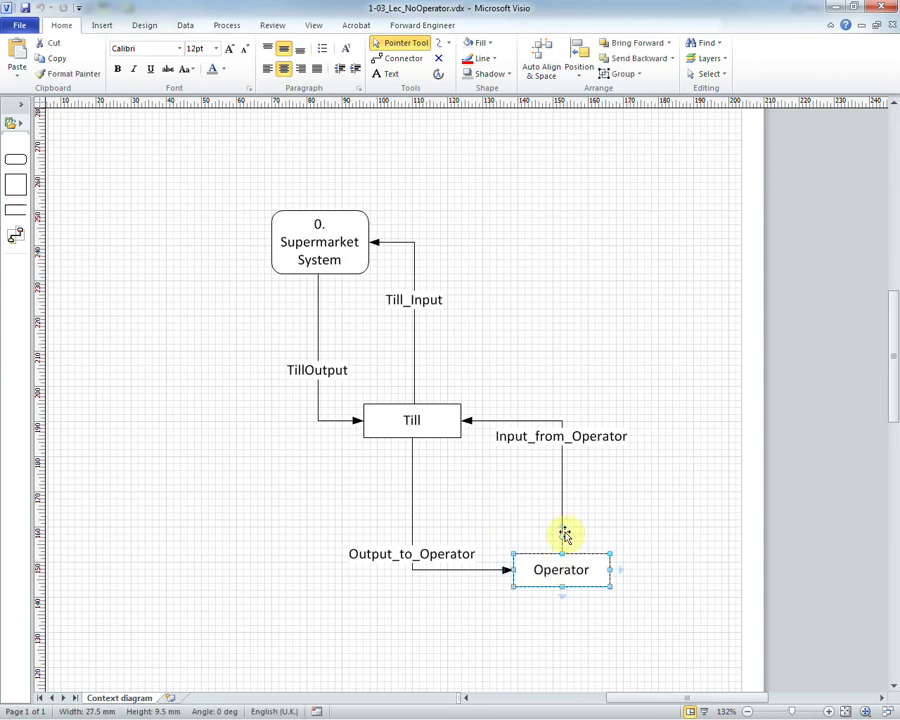
shift+click(562, 484)
shift+click(413, 518)
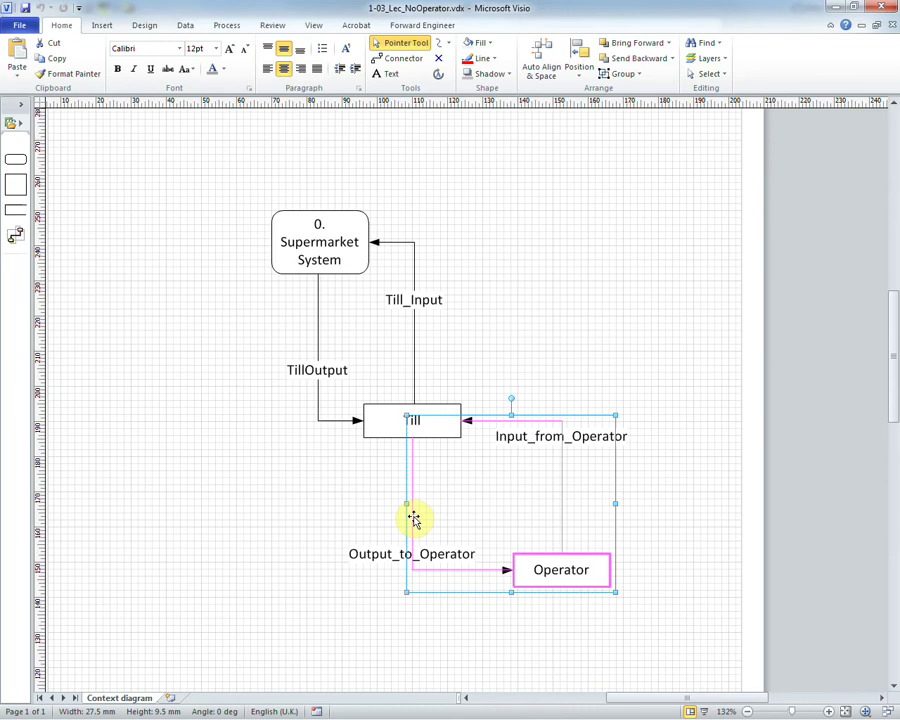
key(Delete)
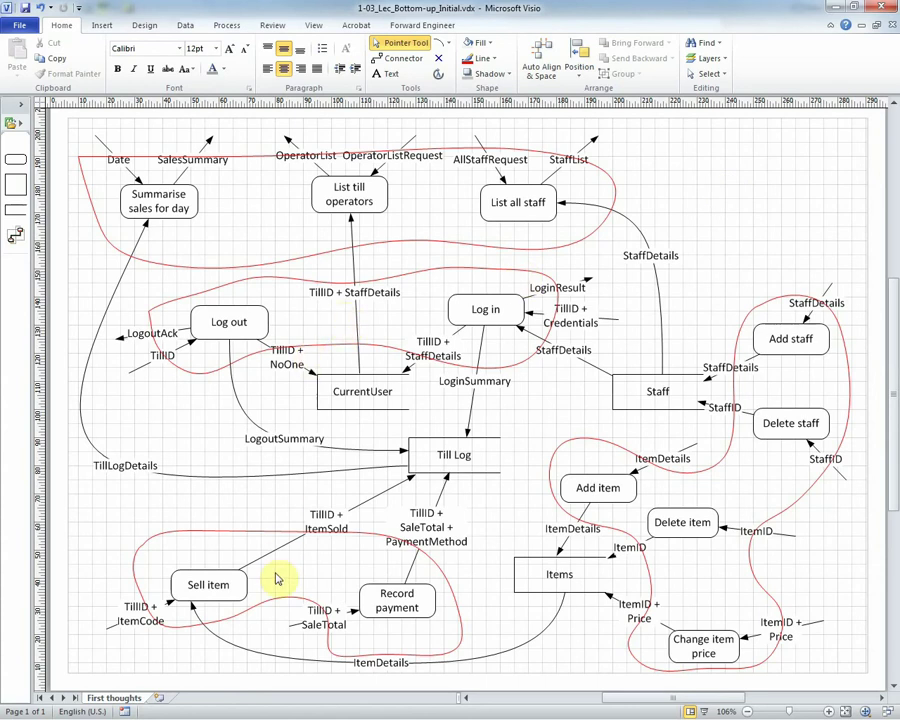
In 1-03_Lec_Bottom-up_Initial.vdx, undo the last change to bring back the dashed line linking the Log out/Log in and Sell item/Record payment loops.
key(ctrl+z)
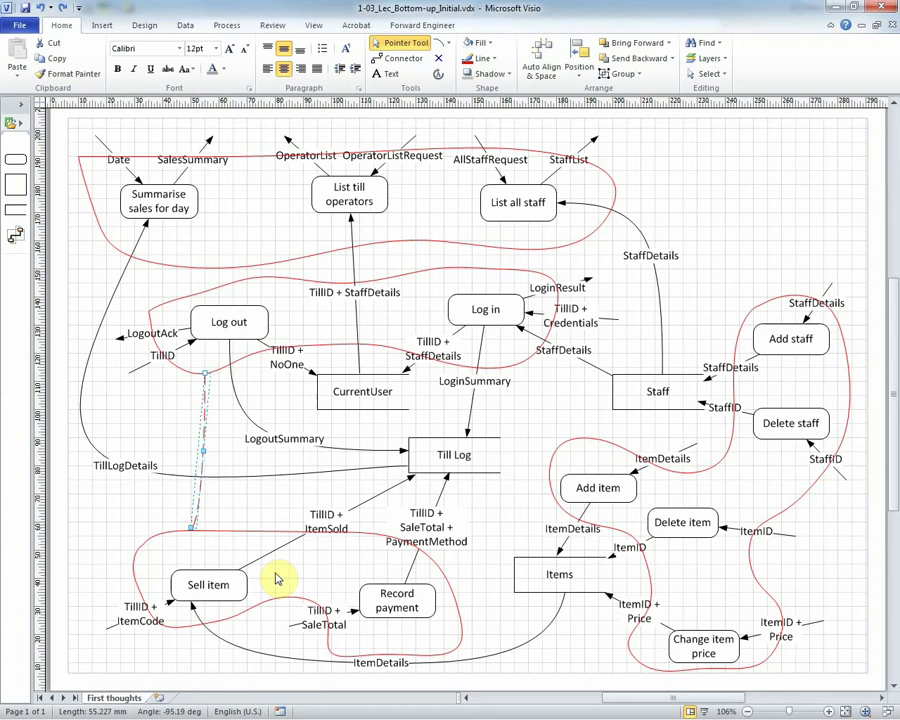
key(Escape)
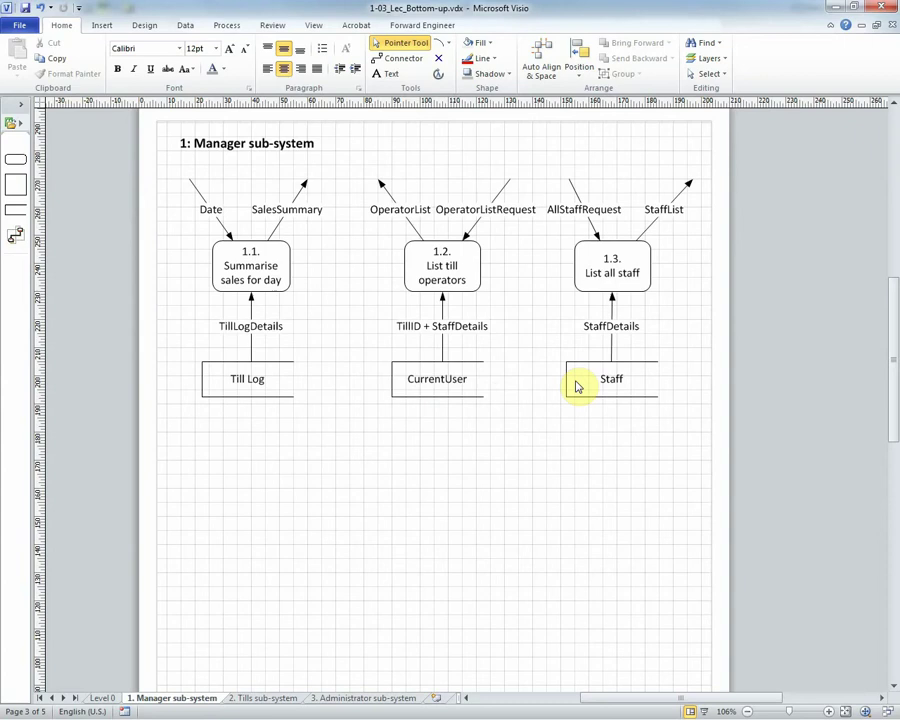
Compare the processes, data stores and flows of the Manager sub-system page with the First thoughts diagram and the Level 0 page.
key(ctrl+Tab)
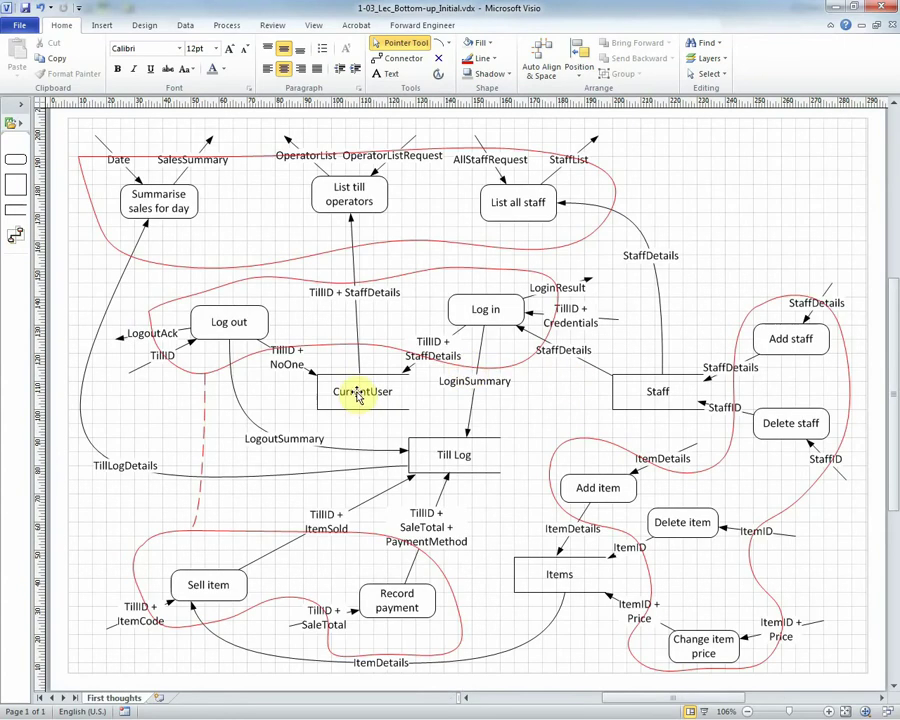
key(ctrl+Tab)
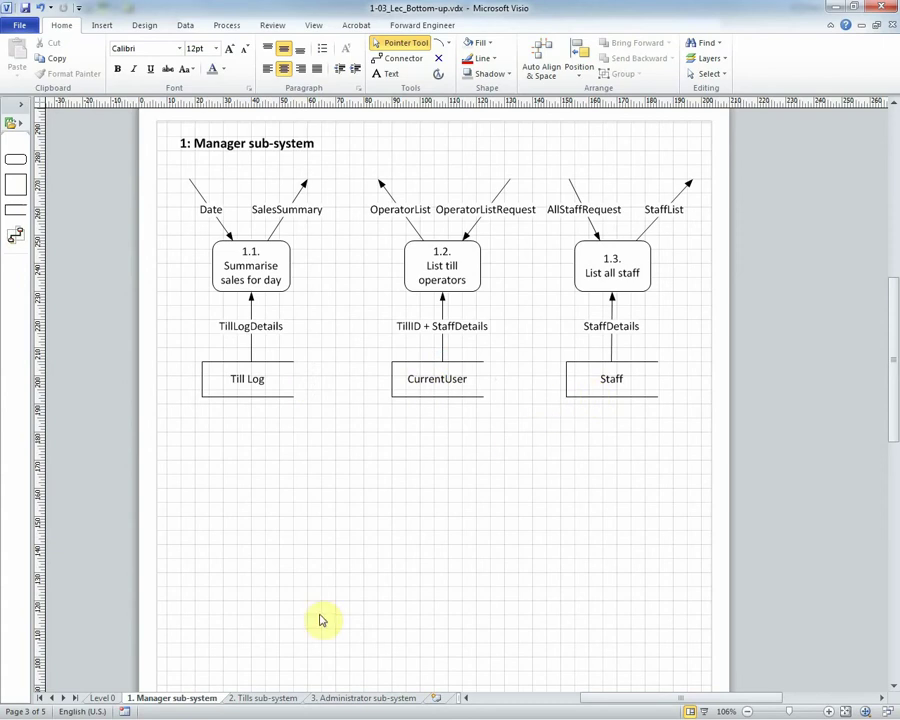
click(110, 698)
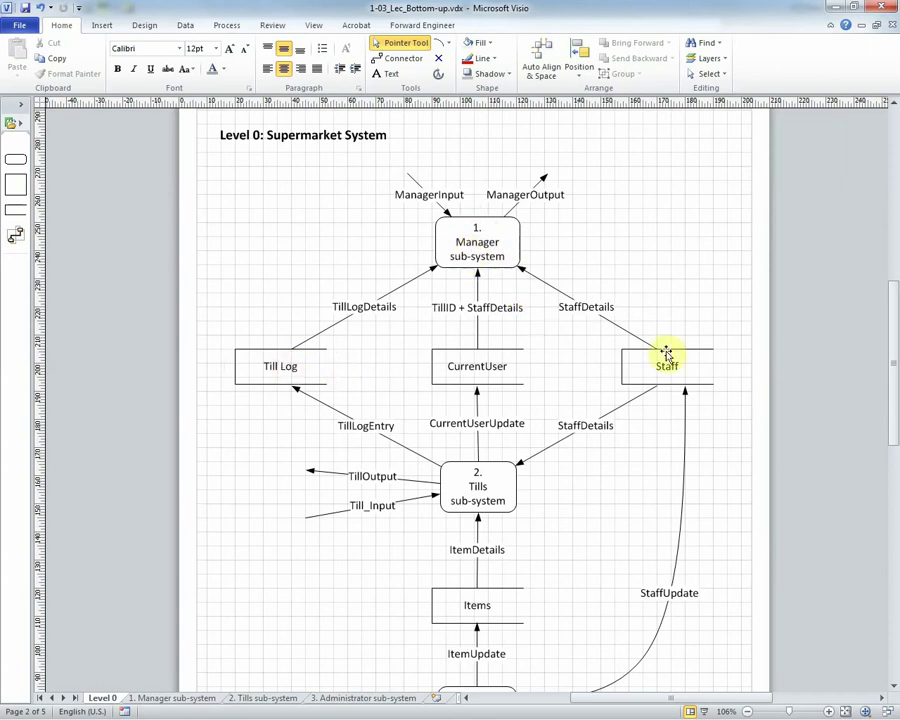
click(201, 697)
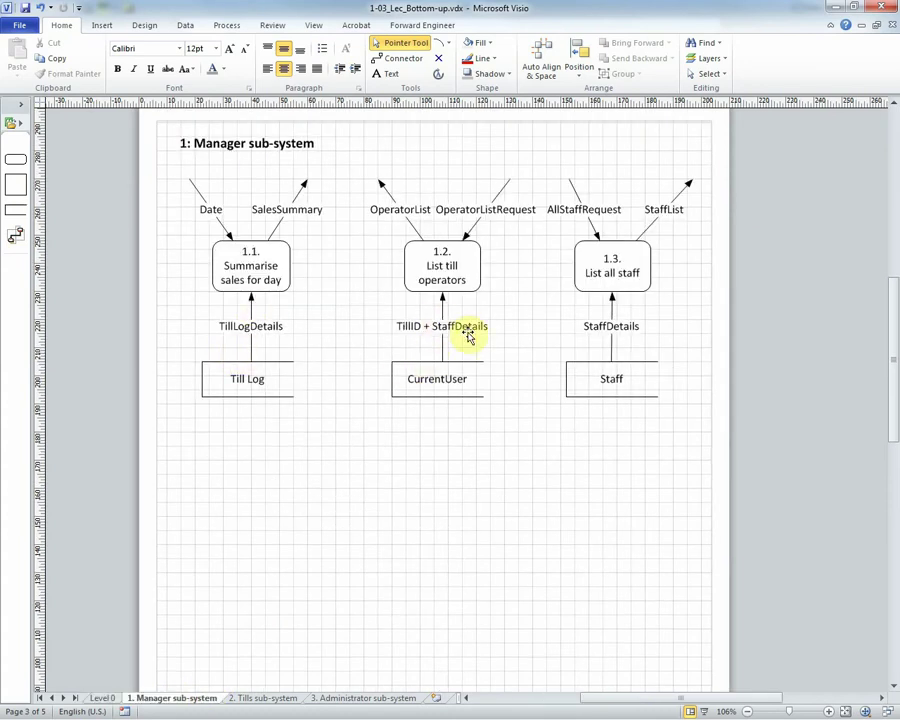
click(101, 697)
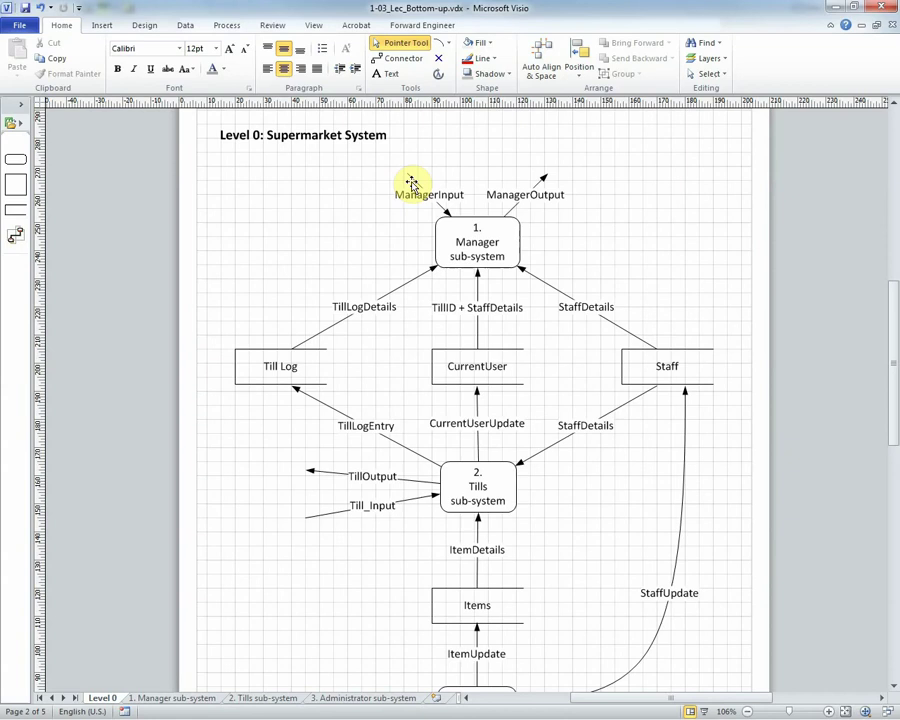
click(190, 697)
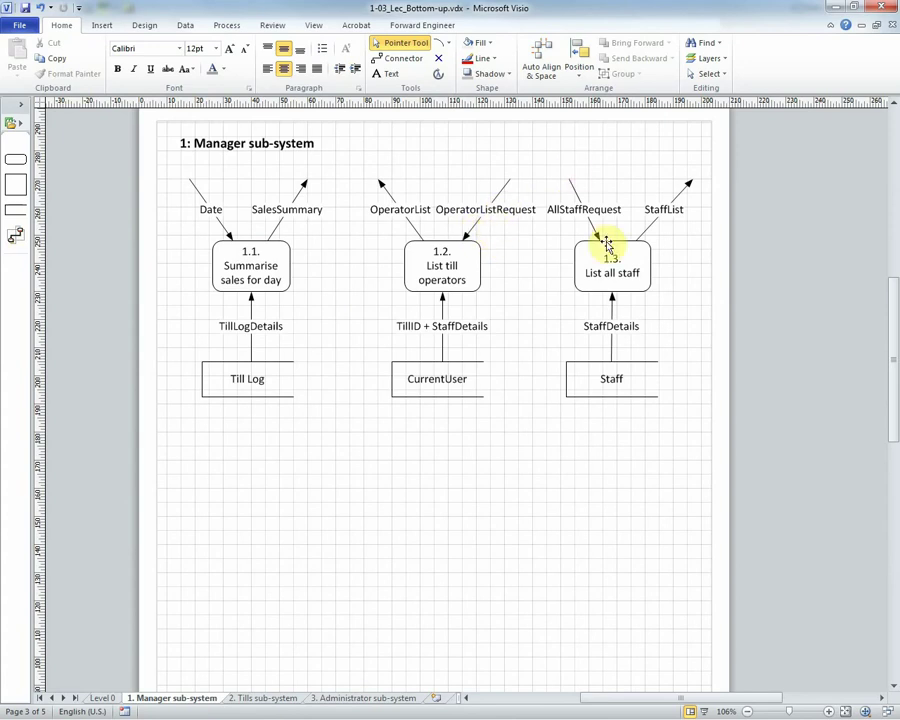
click(106, 698)
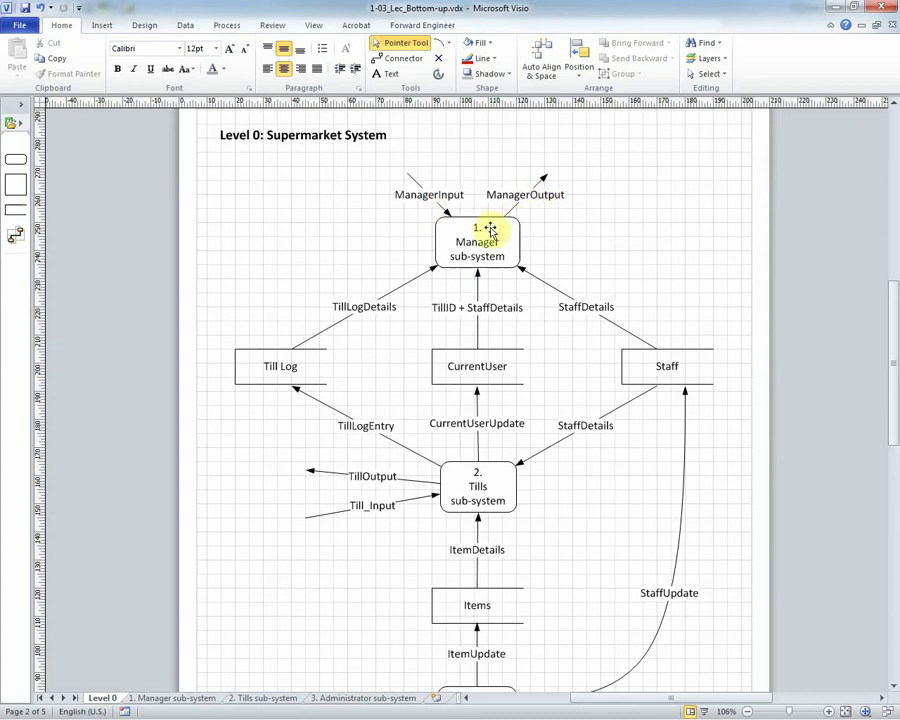
click(162, 699)
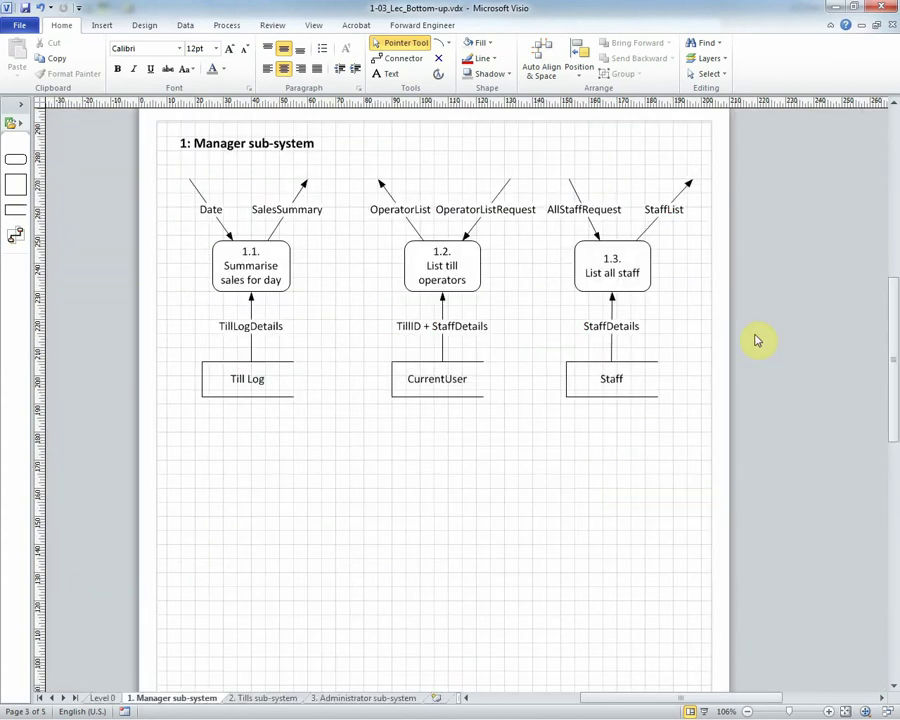
Compare the staff and item processes on the Administrator sub-system page with the Administrator process and its flows on Level 0.
click(362, 698)
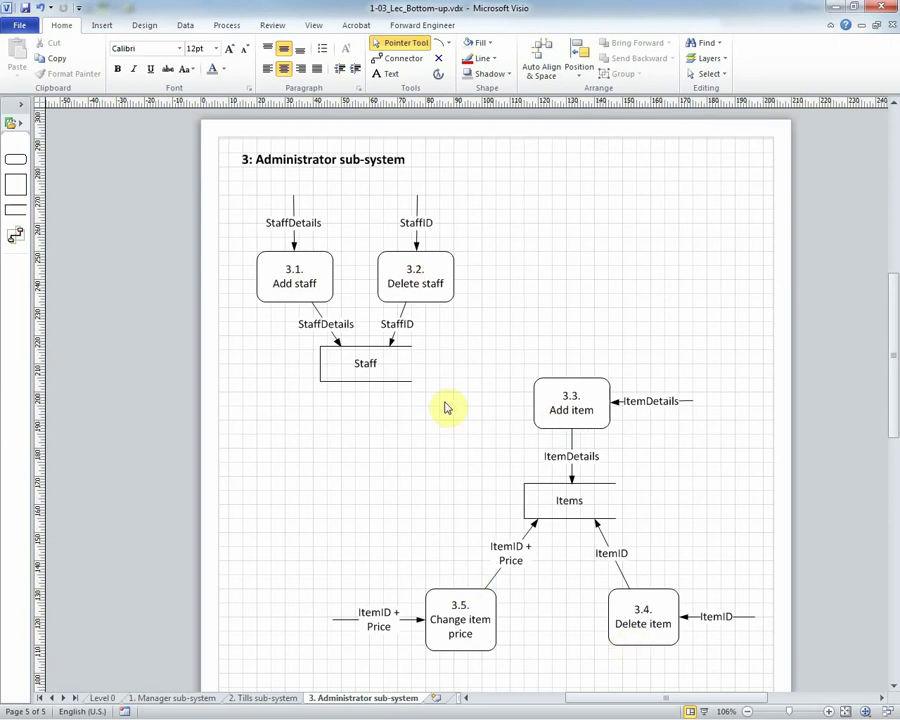
click(108, 697)
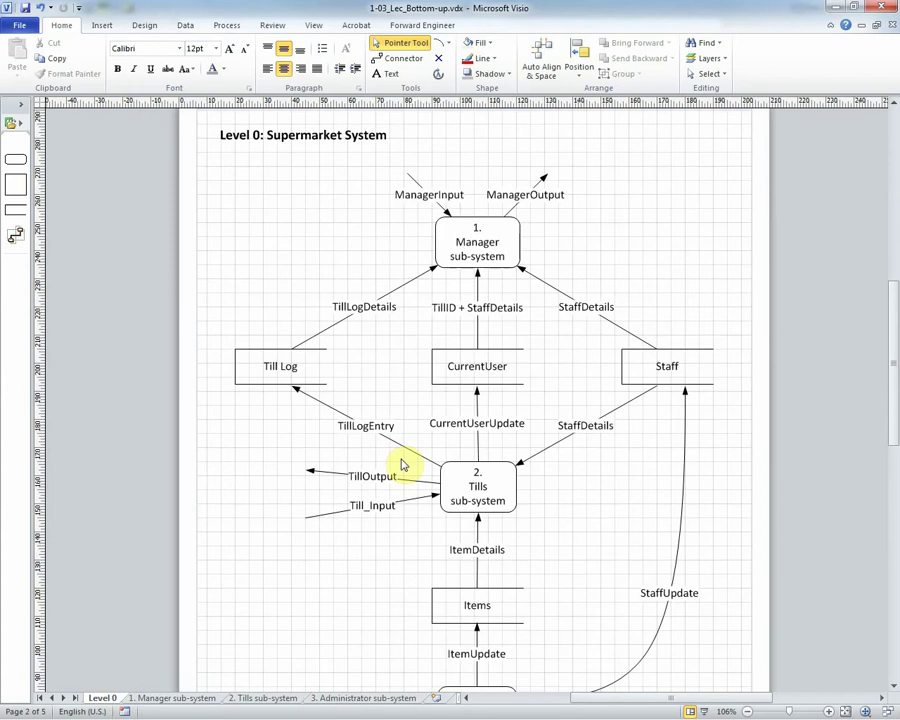
scroll(490, 600, down, 3)
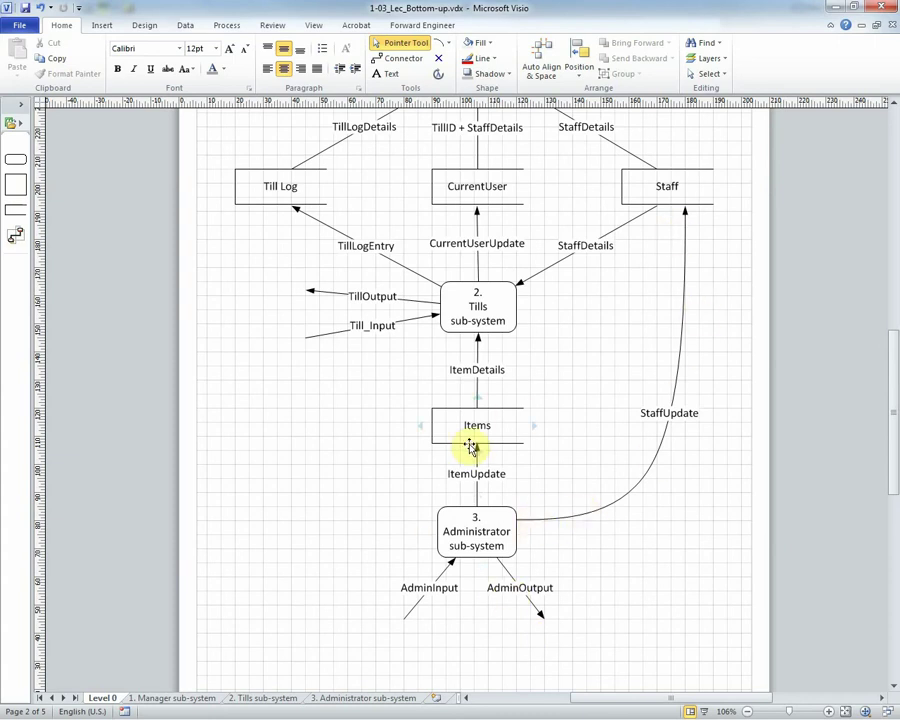
Compare the login and sales process groups in the First thoughts diagram with the Tills sub-system page.
key(ctrl+Tab)
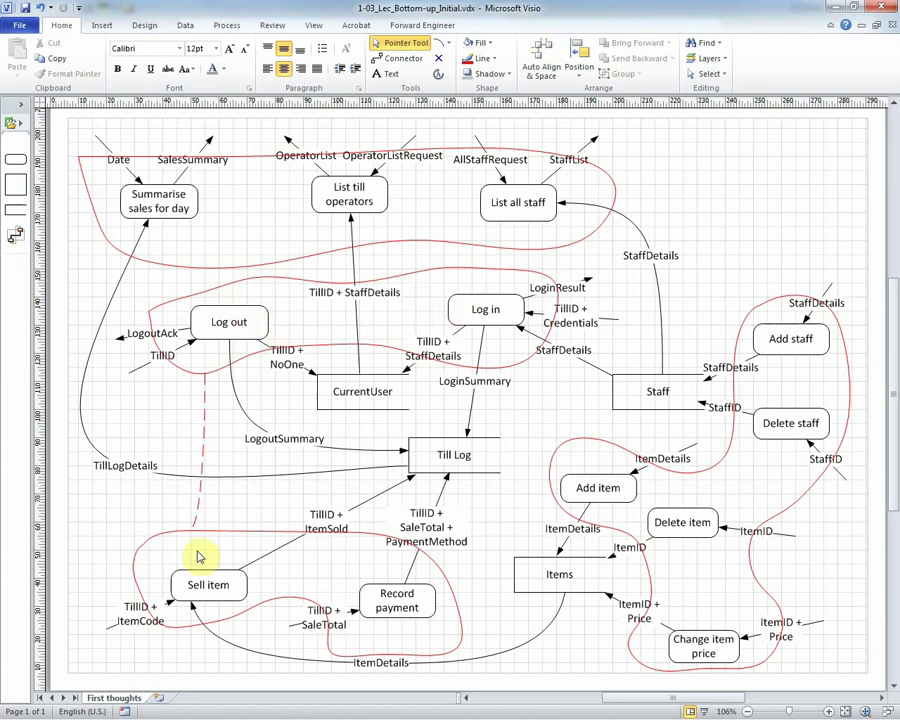
key(ctrl+Tab)
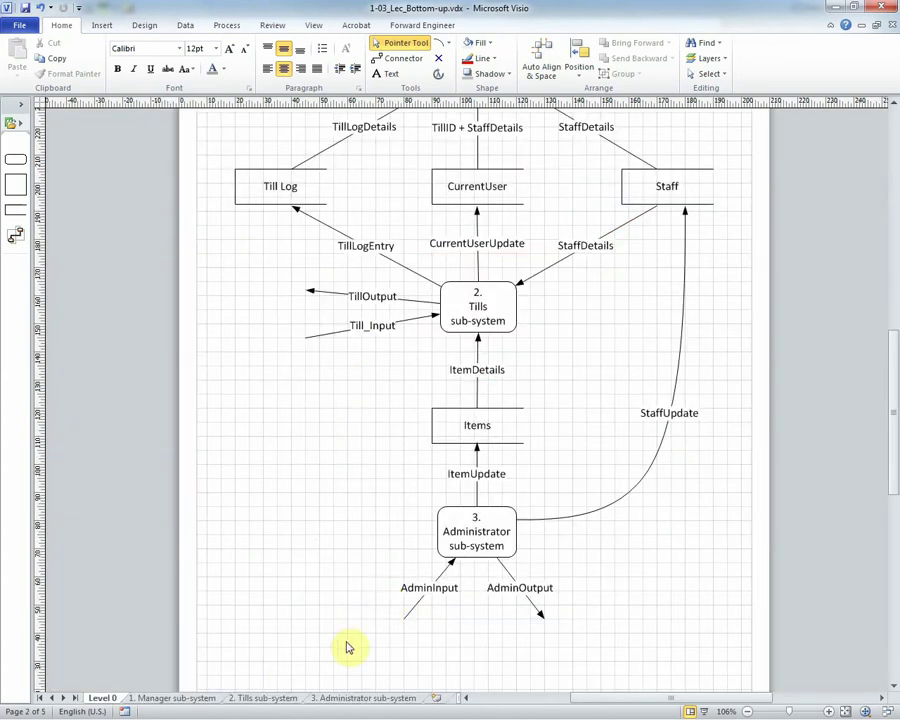
key(ctrl+Page_Down)
key(ctrl+Page_Down)
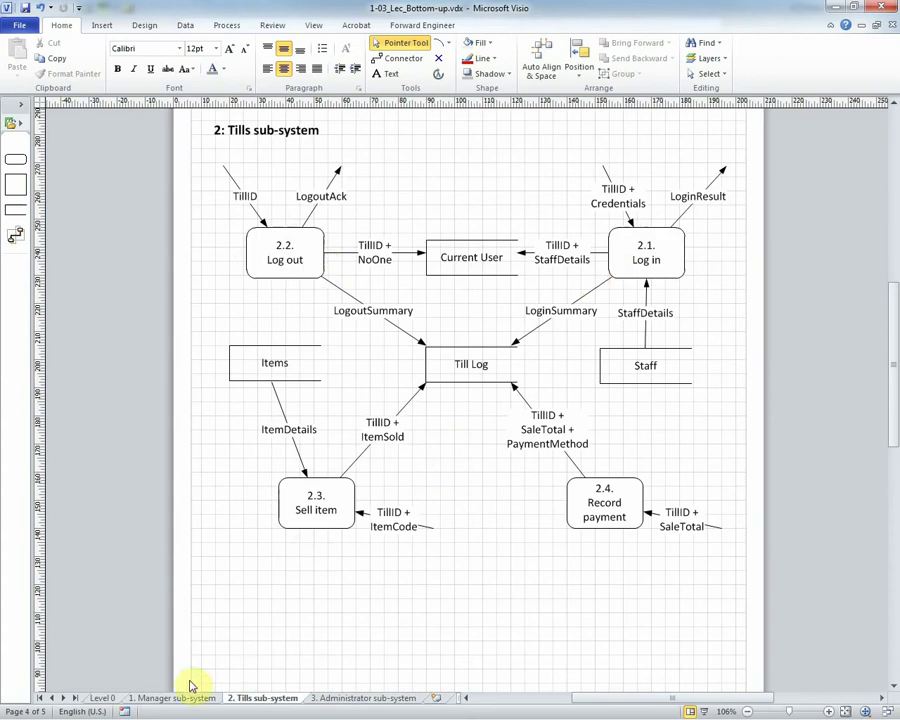
On the Level 0 page, draw a freeform loop, about 189 by 206 mm, around all three sub-system processes and the four data stores.
click(103, 698)
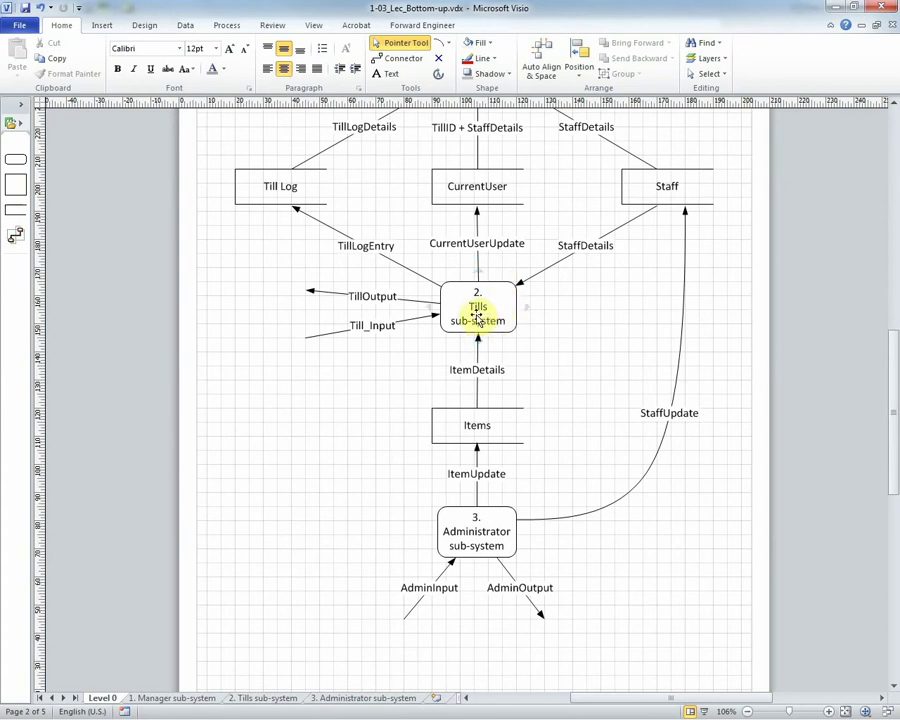
drag(893, 380, 893, 356)
scroll(522, 205, down, 2)
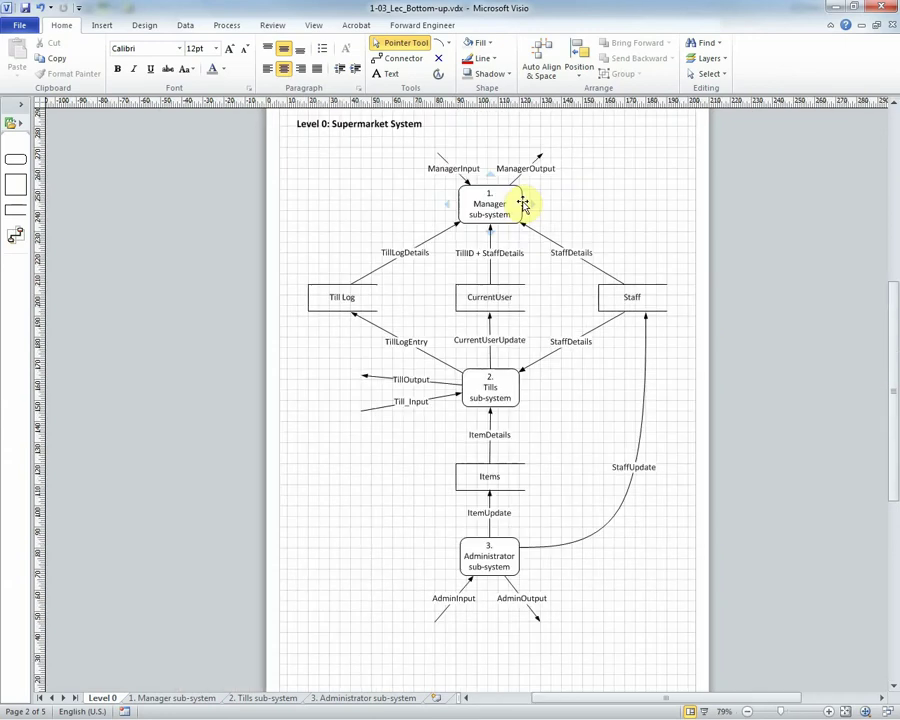
key(ctrl+5)
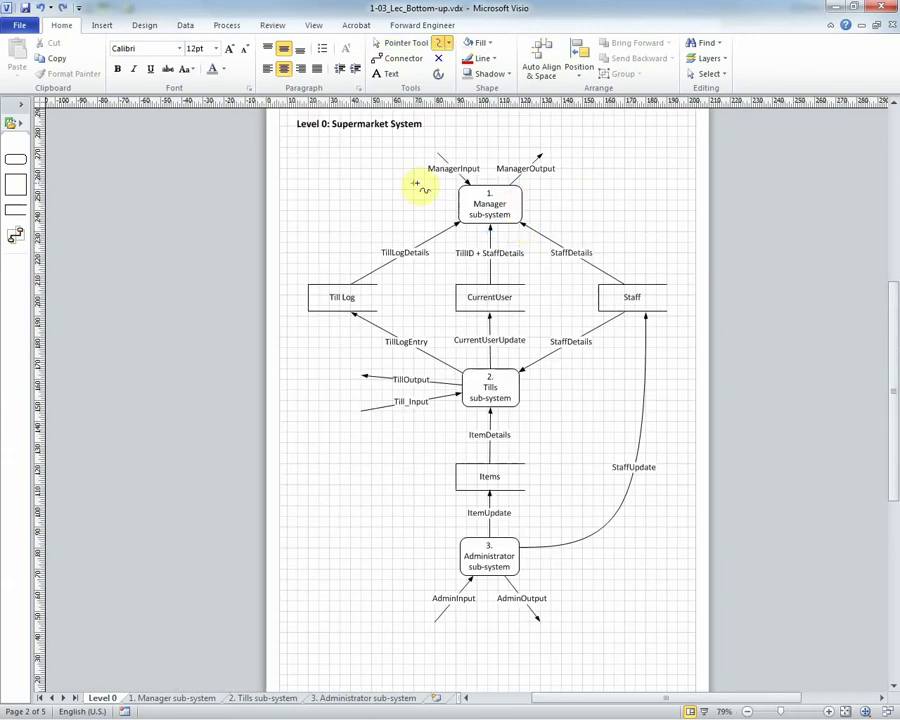
mouse_move(657, 258)
mouse_down()
mouse_move(679, 280)
mouse_move(691, 321)
mouse_move(685, 410)
mouse_move(677, 488)
mouse_move(627, 562)
mouse_move(476, 601)
mouse_move(408, 585)
mouse_move(406, 398)
mouse_move(396, 376)
mouse_move(302, 323)
mouse_move(290, 281)
mouse_move(299, 252)
mouse_move(394, 195)
mouse_move(478, 174)
mouse_up()
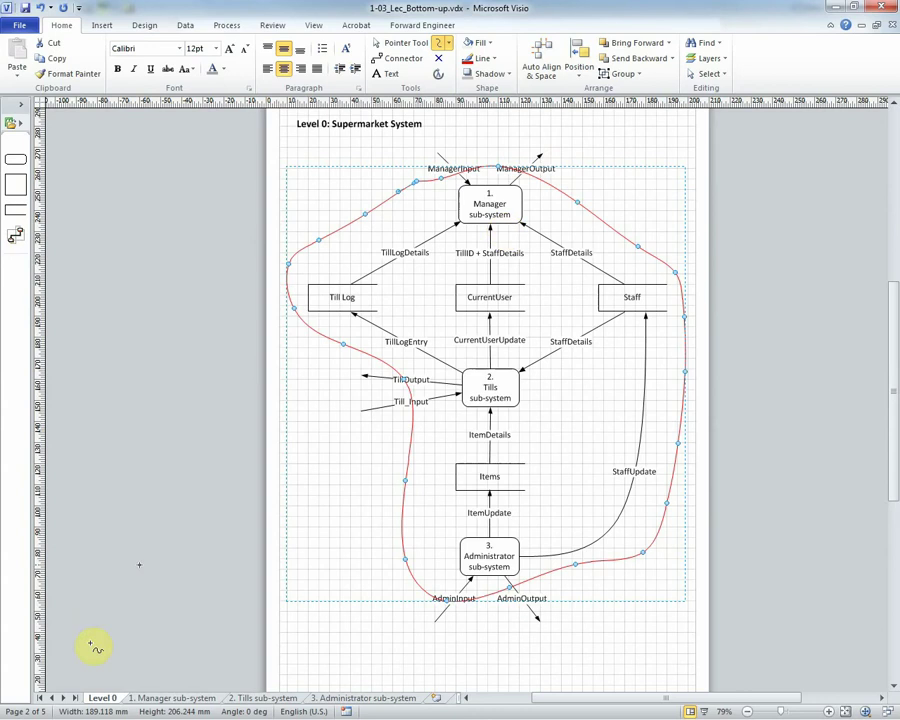
Examine the context diagram page of the bottom-up model, with the Supermarket System process and its external entities.
click(44, 700)
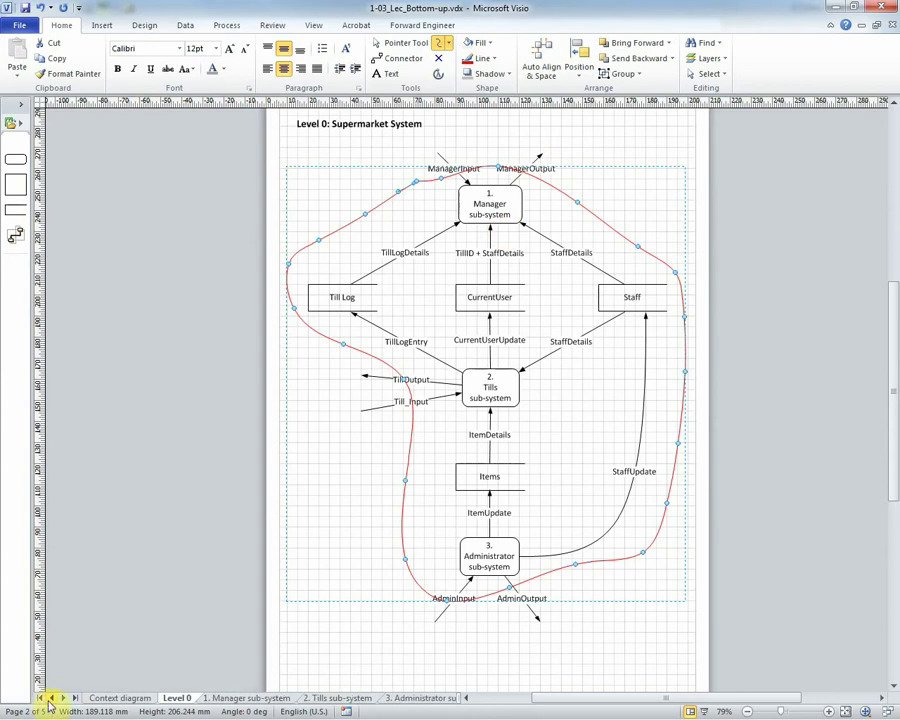
click(108, 700)
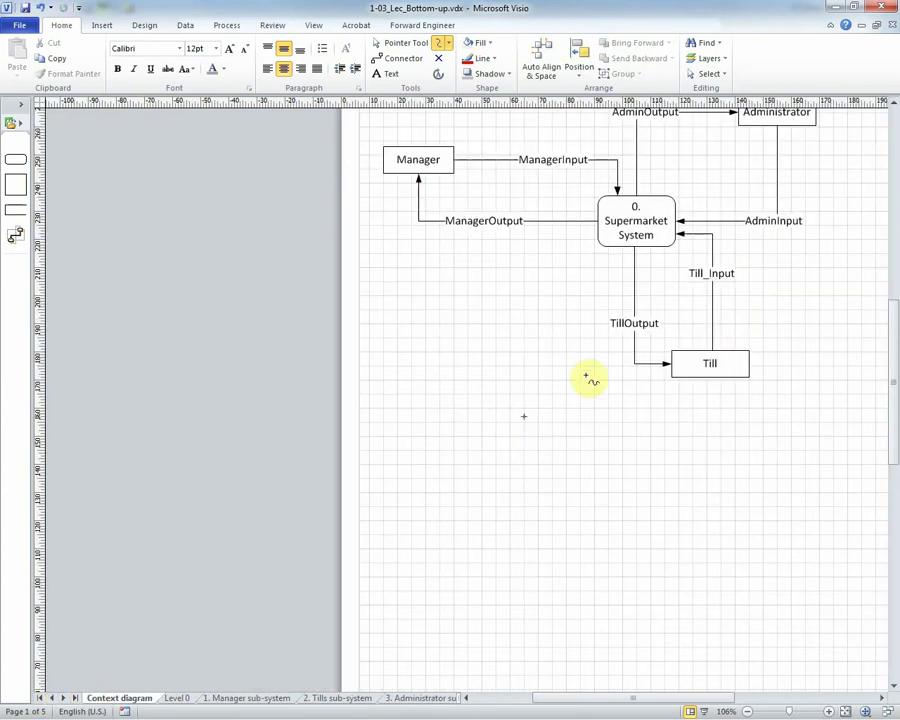
scroll(622, 275, up, 1)
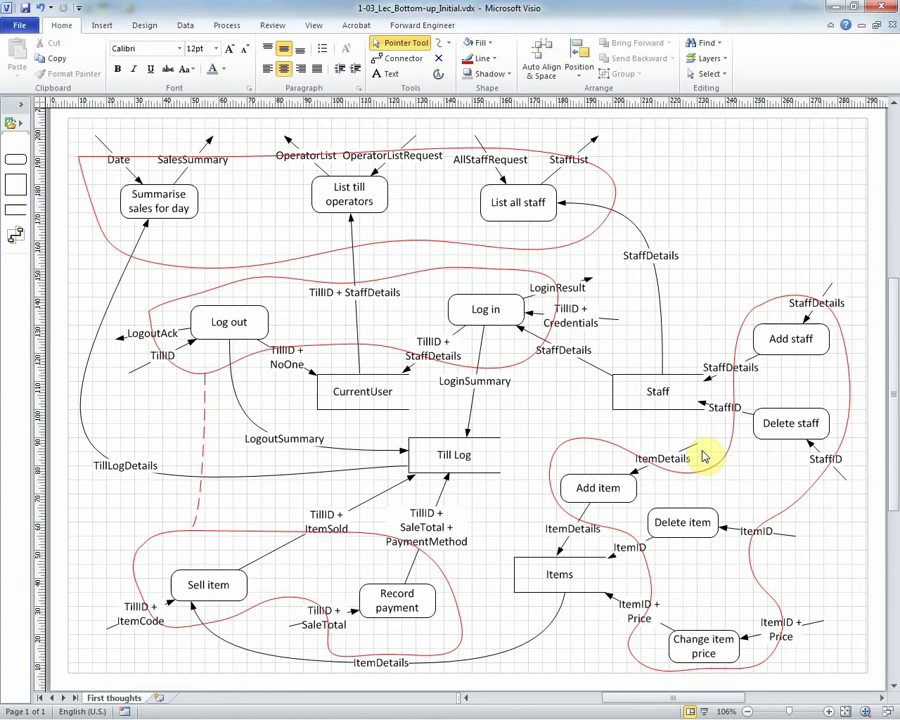
Review the whole bottom-up model, from the context diagram through Level 0 to the Manager, Tills and Administrator sub-system pages.
key(ctrl+Tab)
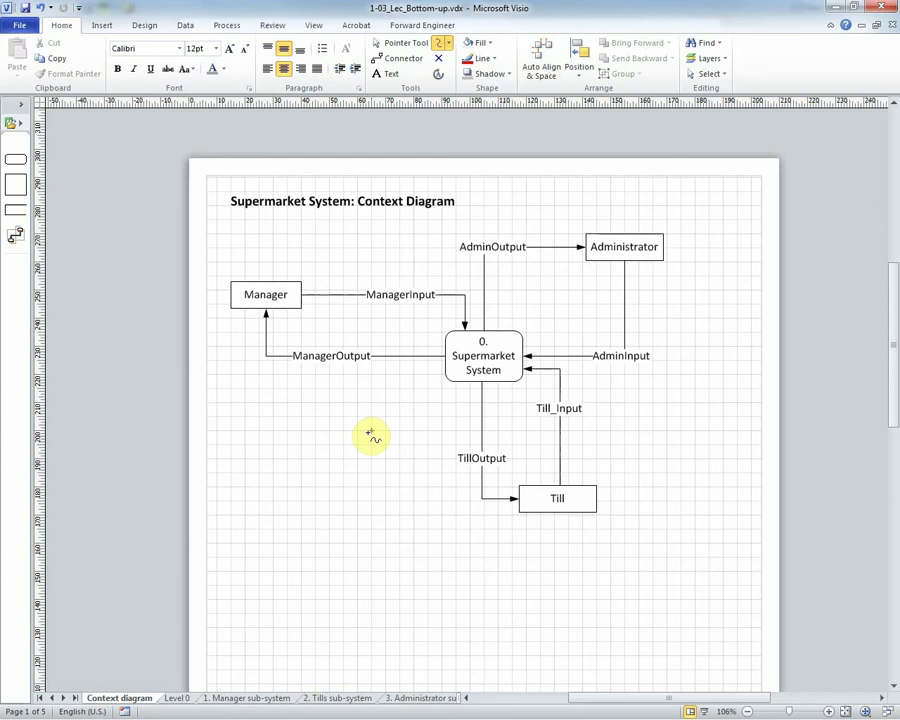
scroll(372, 436, down, 1)
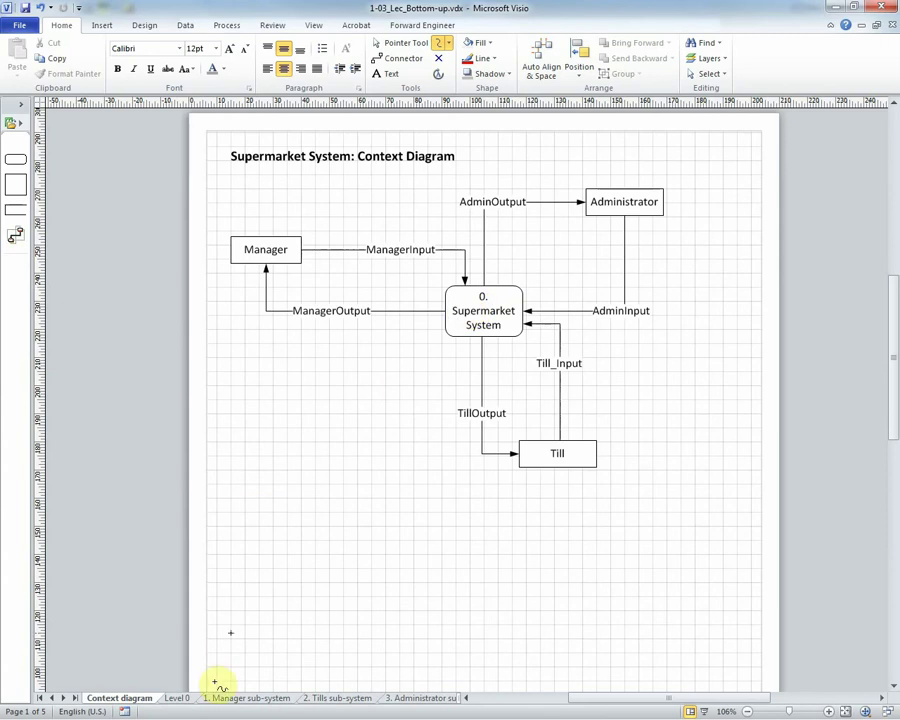
click(177, 698)
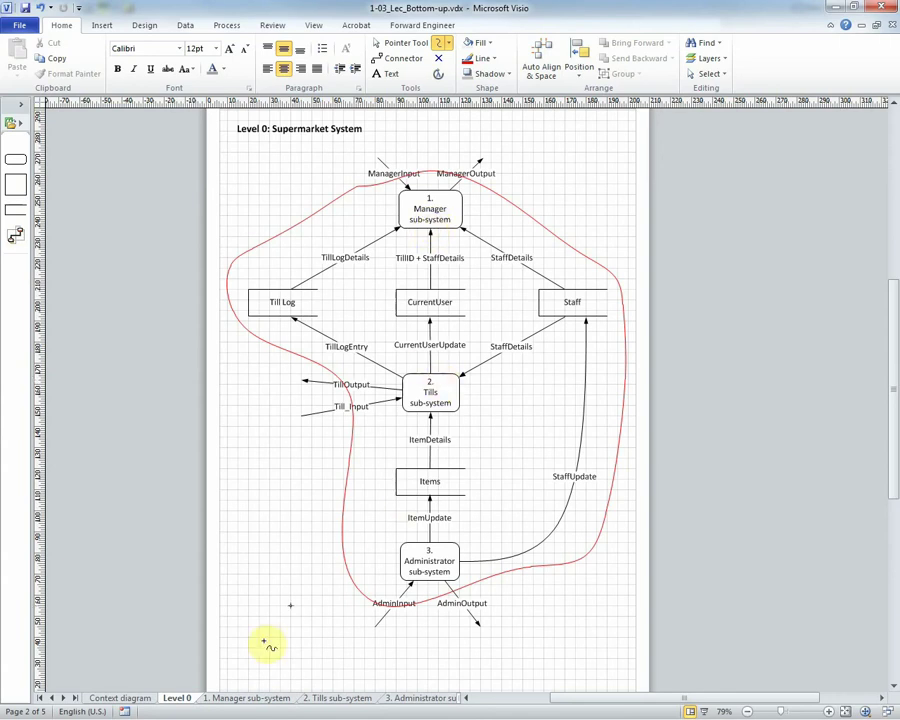
click(240, 699)
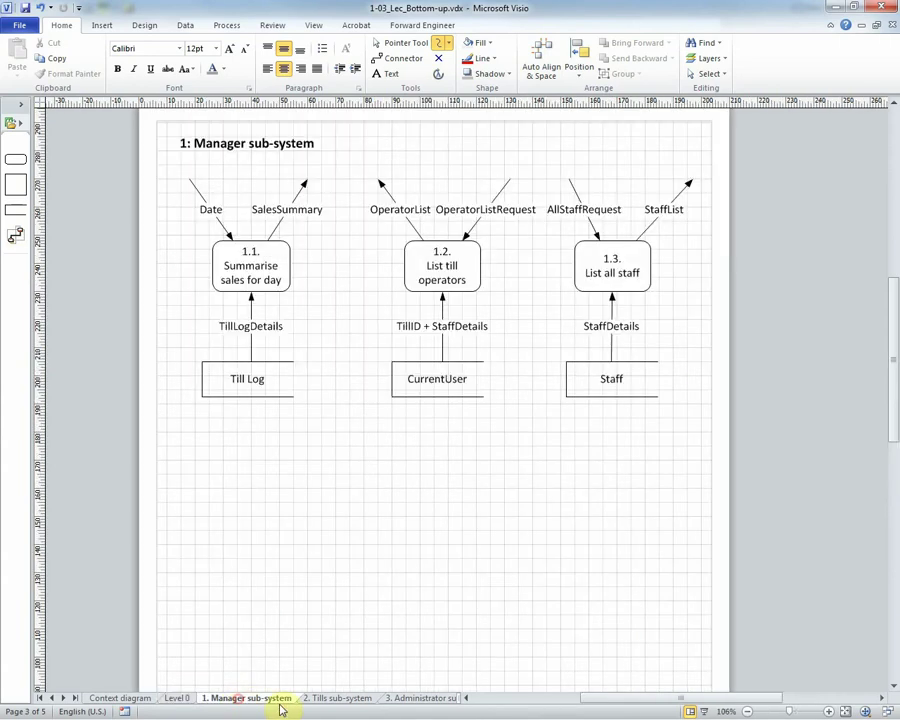
click(348, 699)
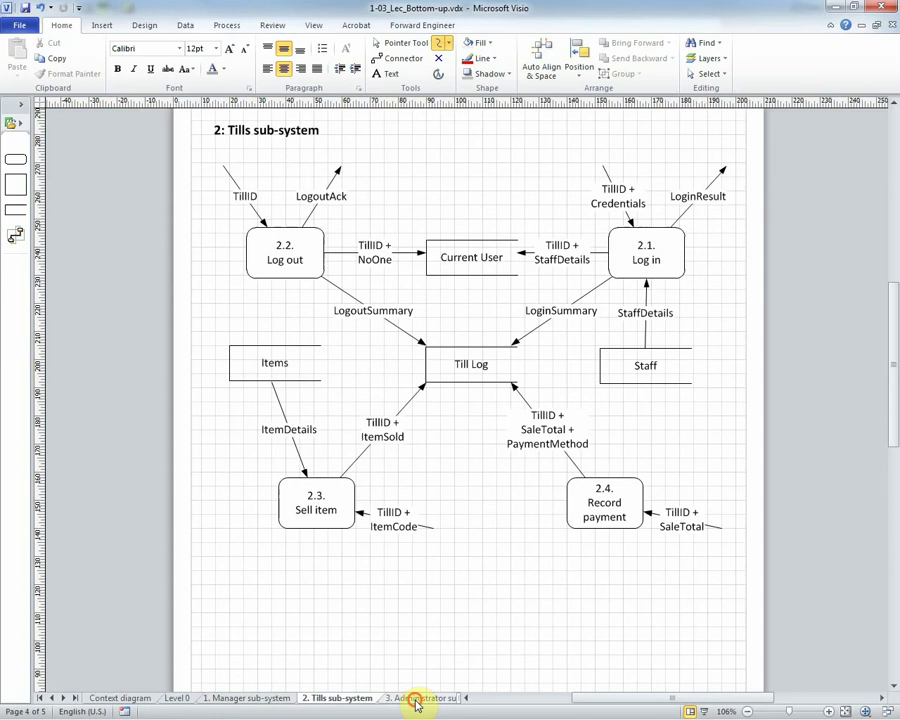
click(418, 700)
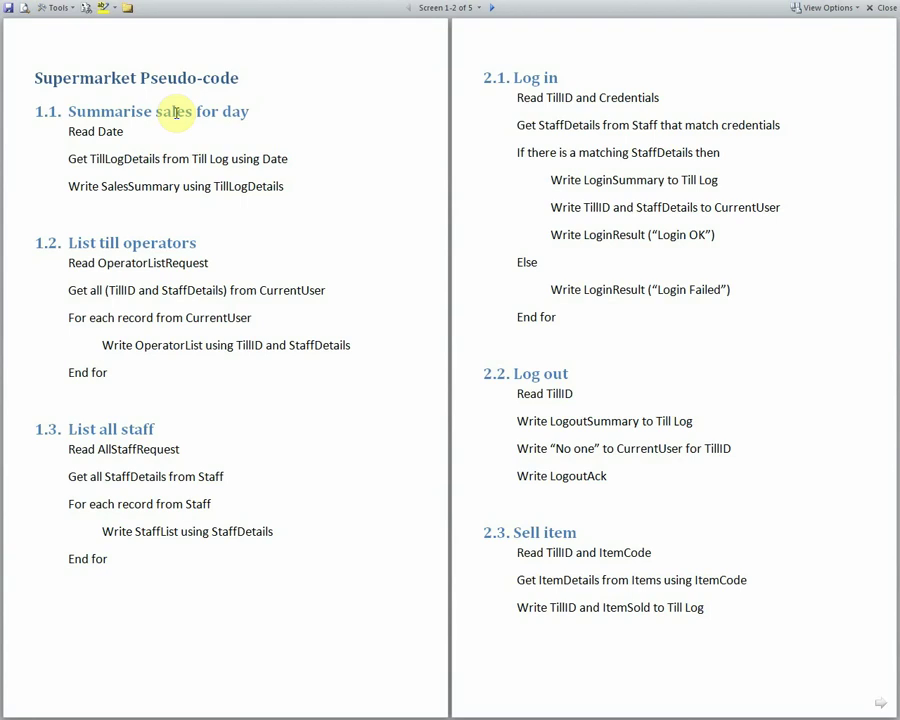
Read through the Supermarket Pseudo-code document, from process 1.1 Summarise sales for day to 3.5 Change item price.
scroll(104, 397, down, 1)
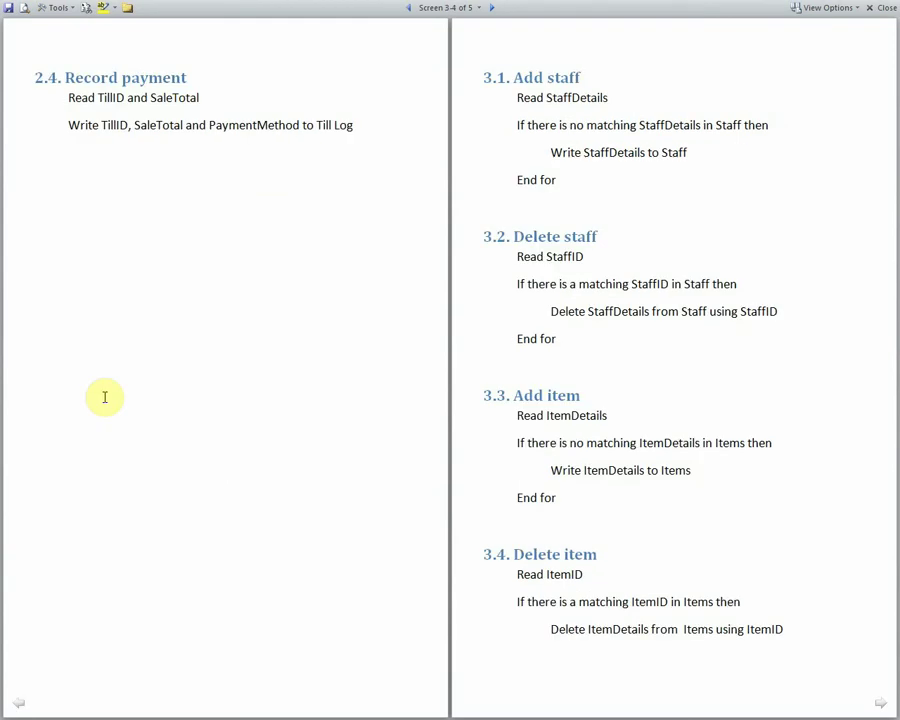
scroll(104, 397, down, 1)
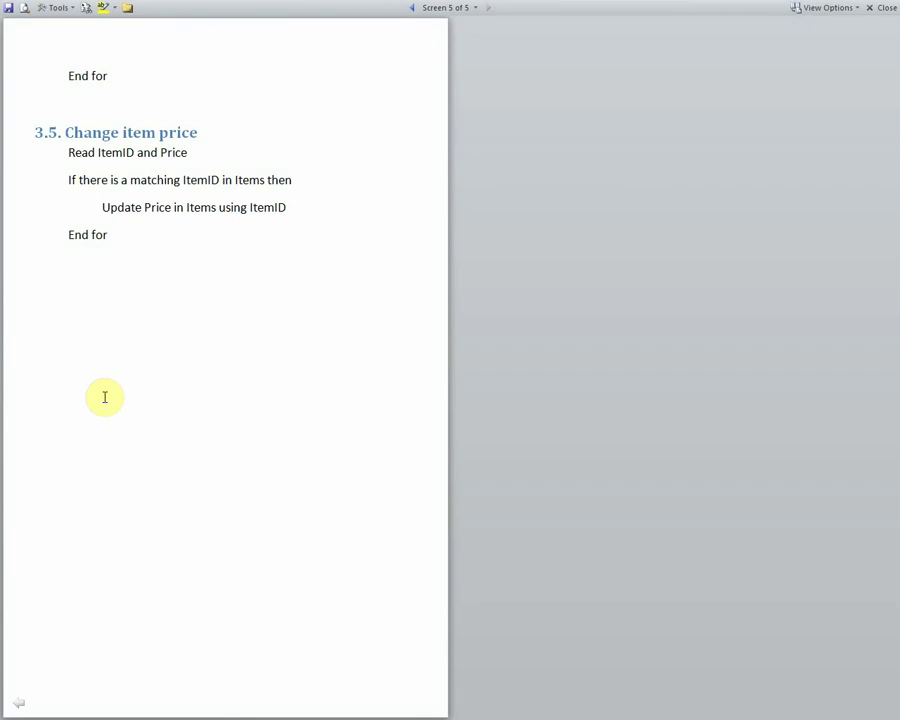